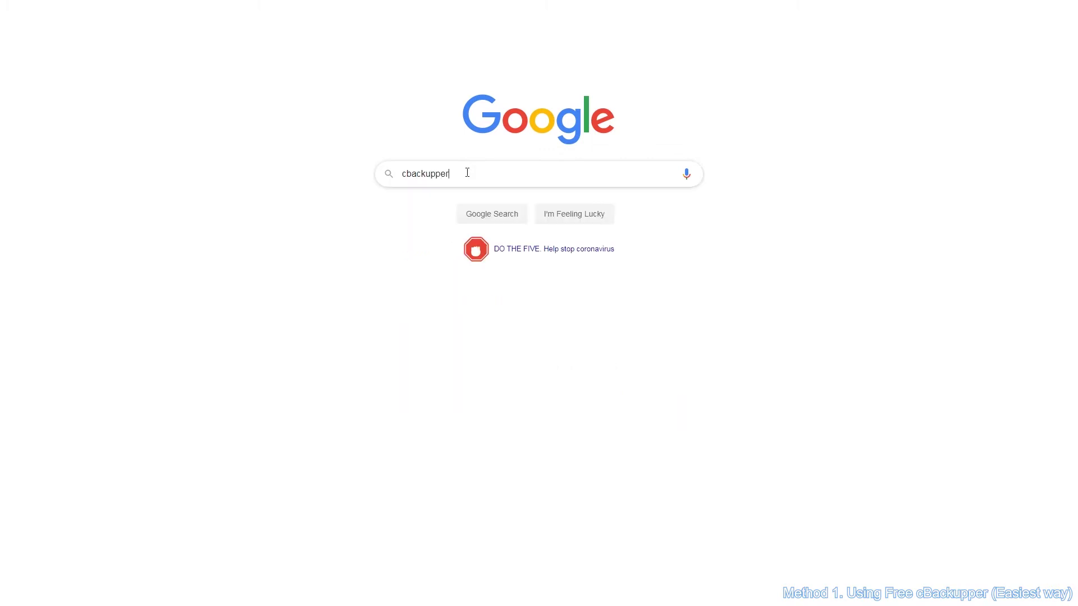
Search Google for cbackupper, open the cBackupper site, and go to its Clouds list.
key(Return)
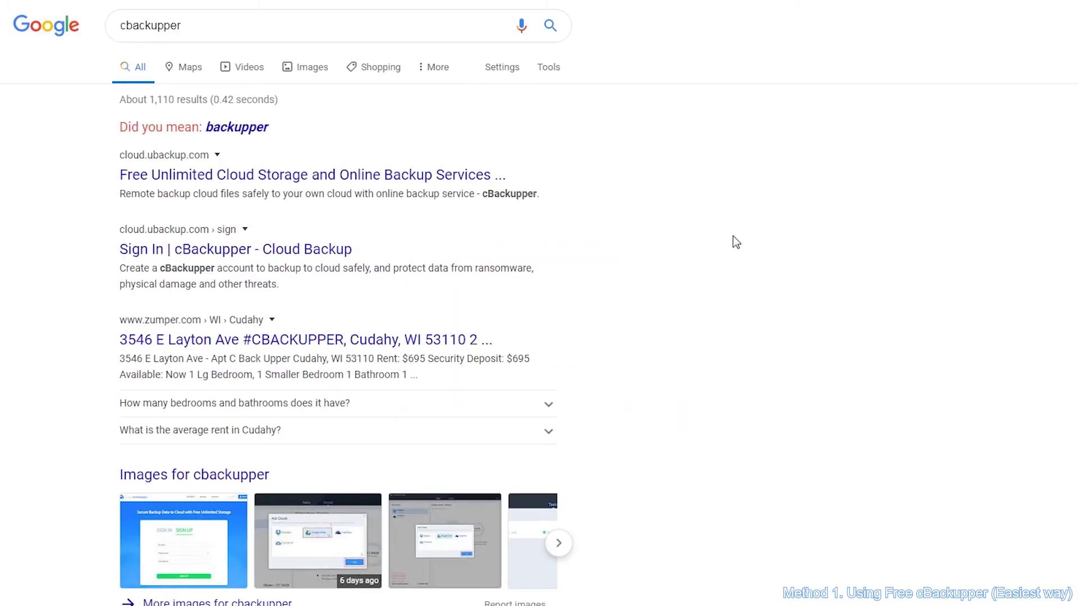
click(385, 176)
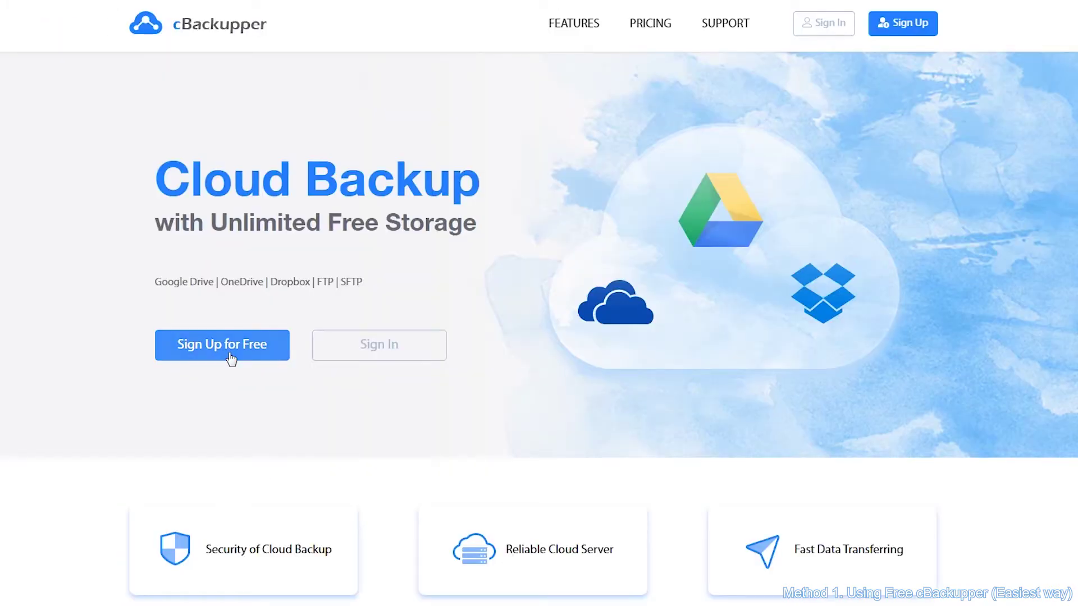
click(589, 70)
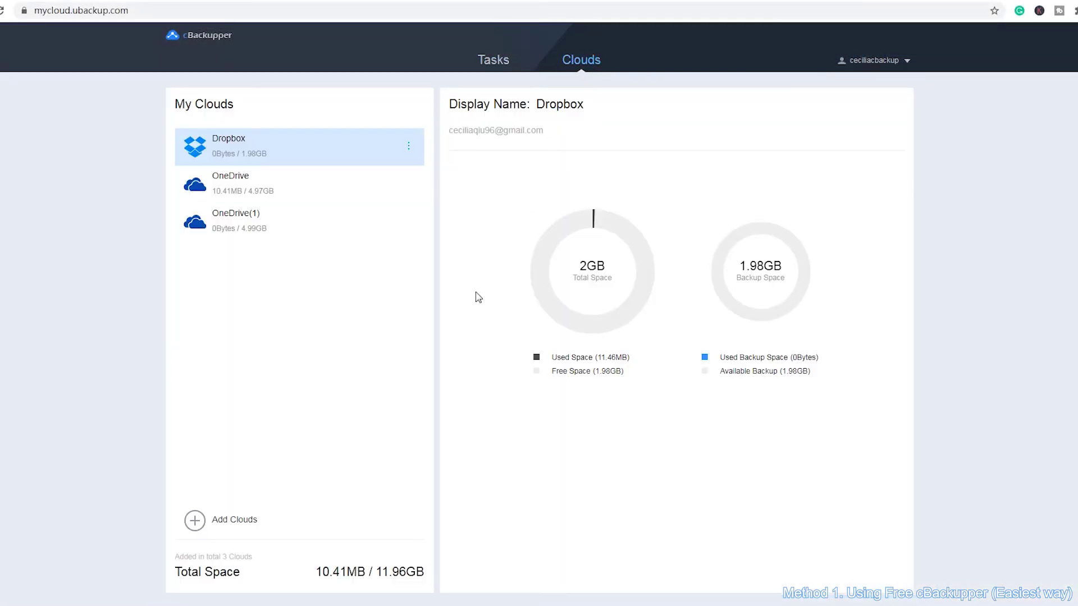
Add another Dropbox account as Dropbox(1), keeping the default /cBackupper storage path.
click(228, 527)
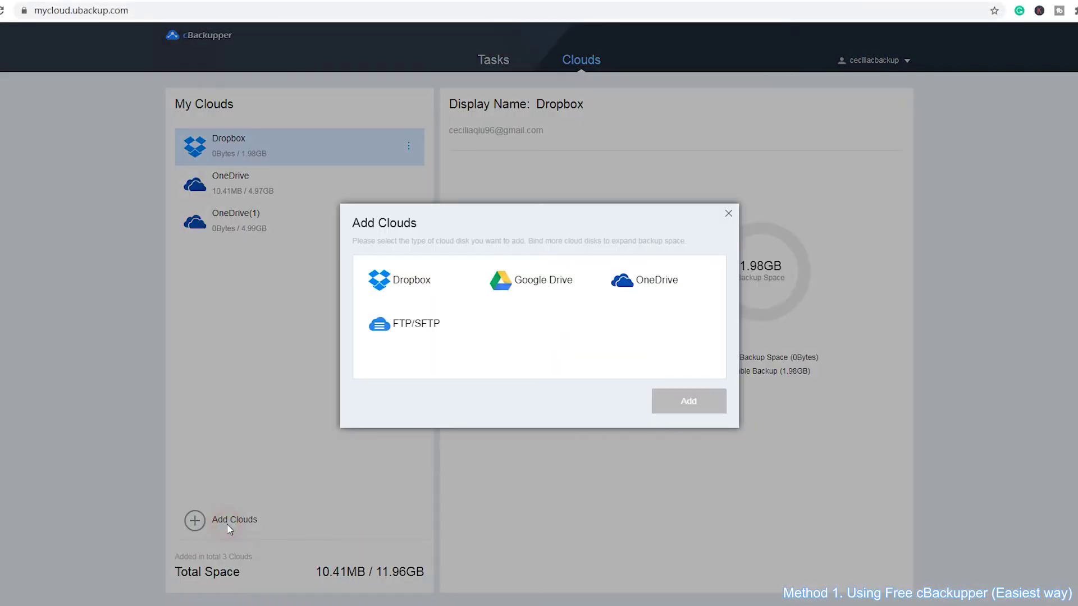
click(414, 280)
click(692, 402)
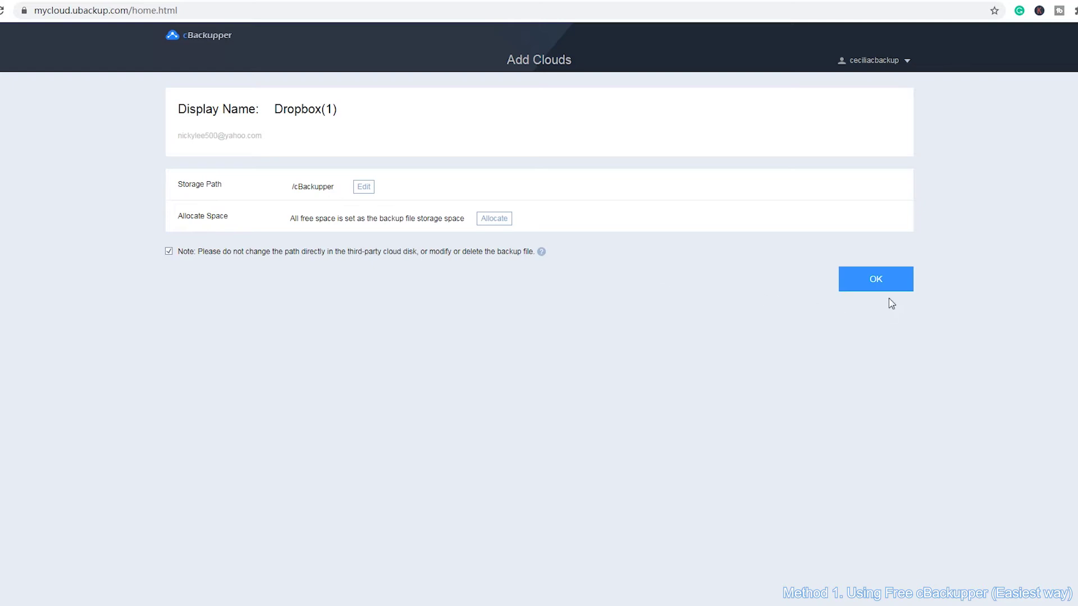
click(898, 282)
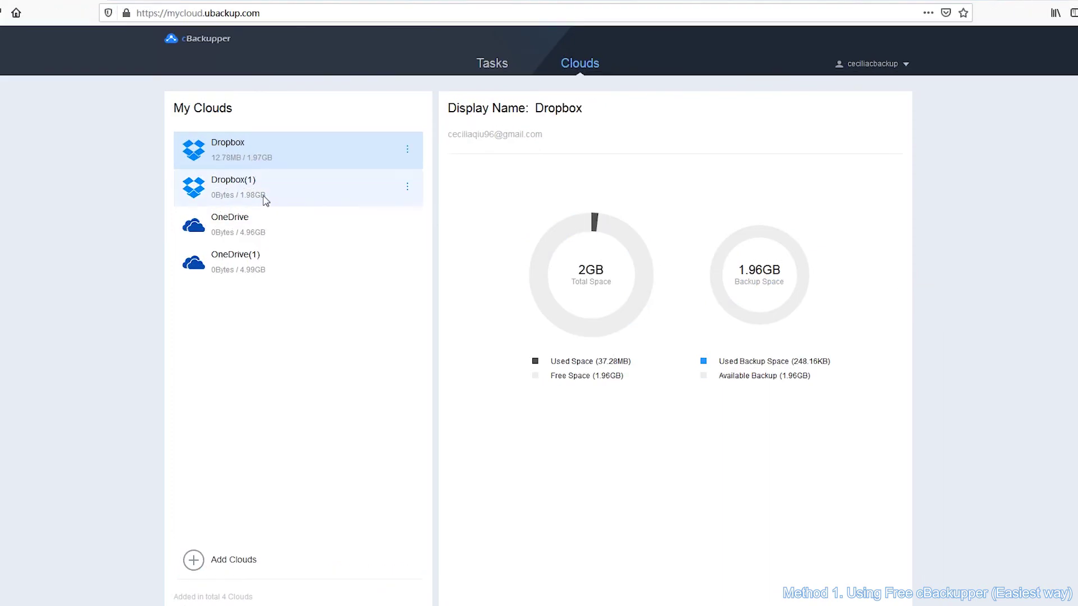
click(264, 195)
Create a new backup task with the test1 folder in Dropbox(1) as the source.
click(283, 151)
click(494, 70)
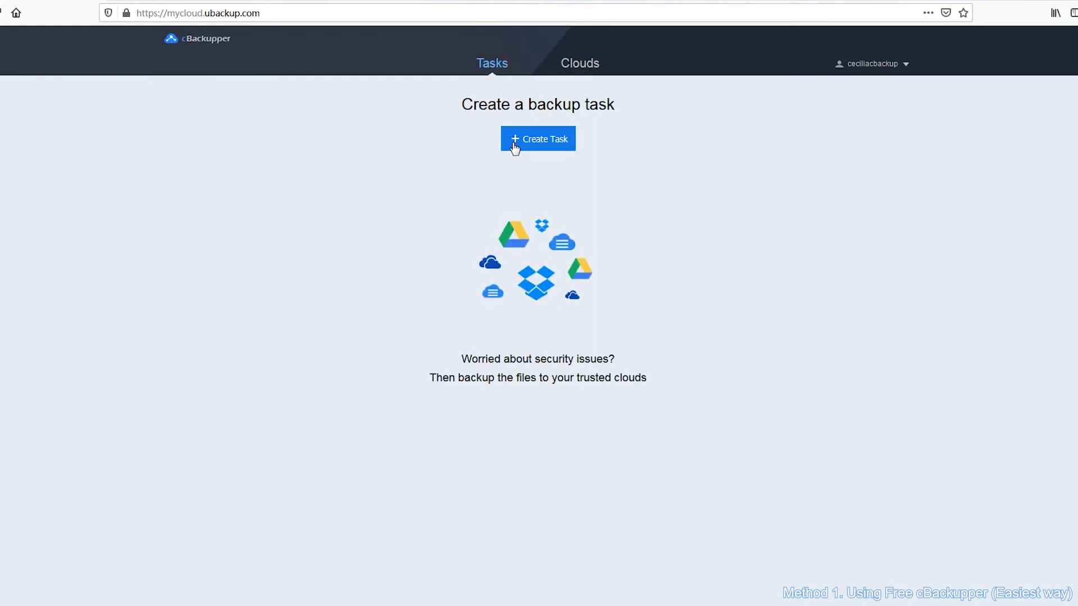
click(553, 143)
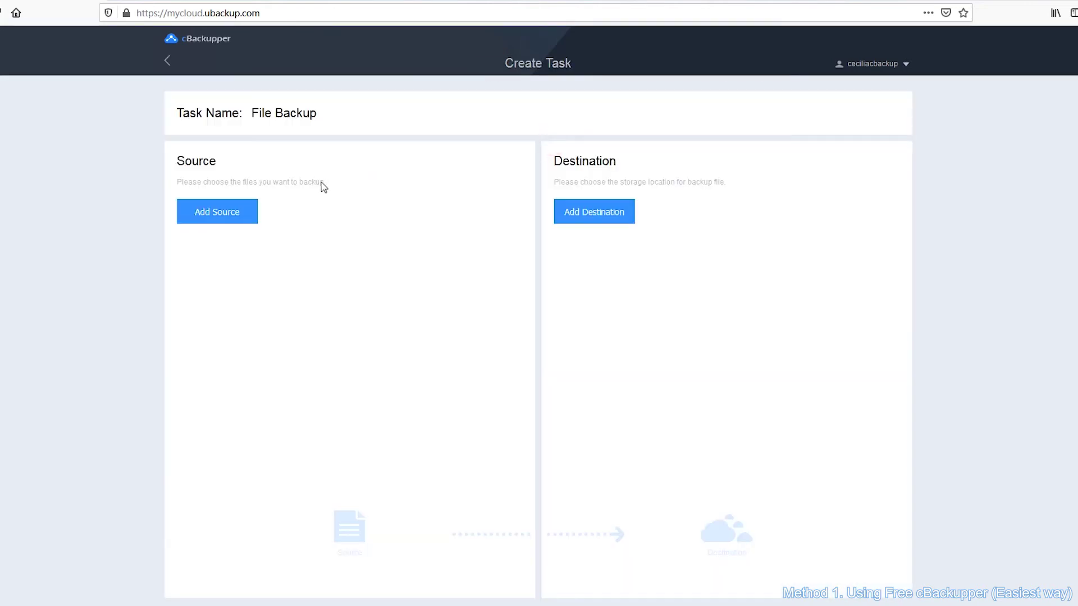
click(237, 213)
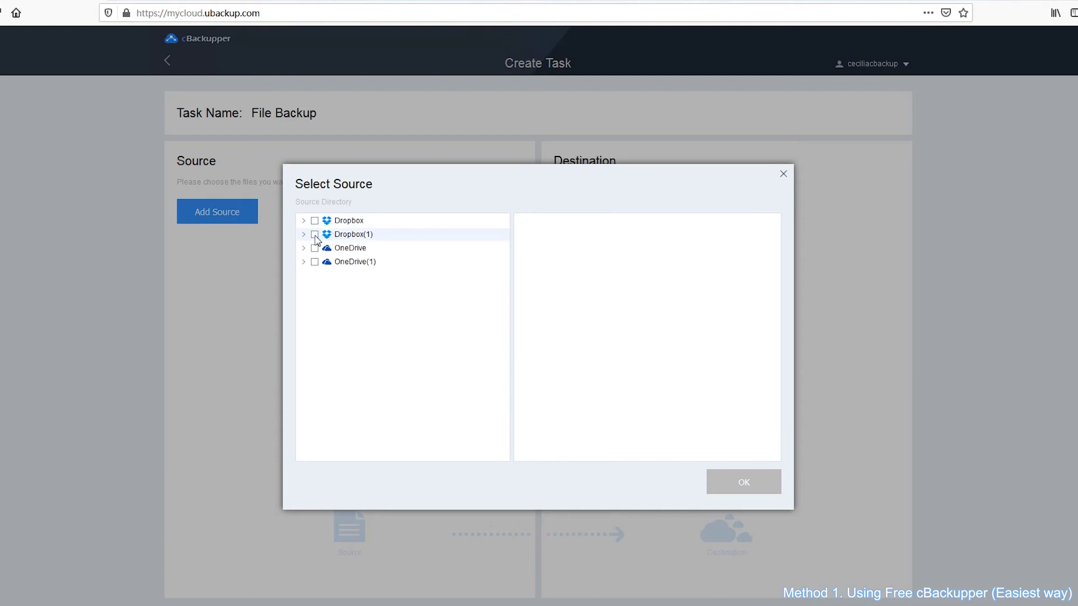
click(304, 235)
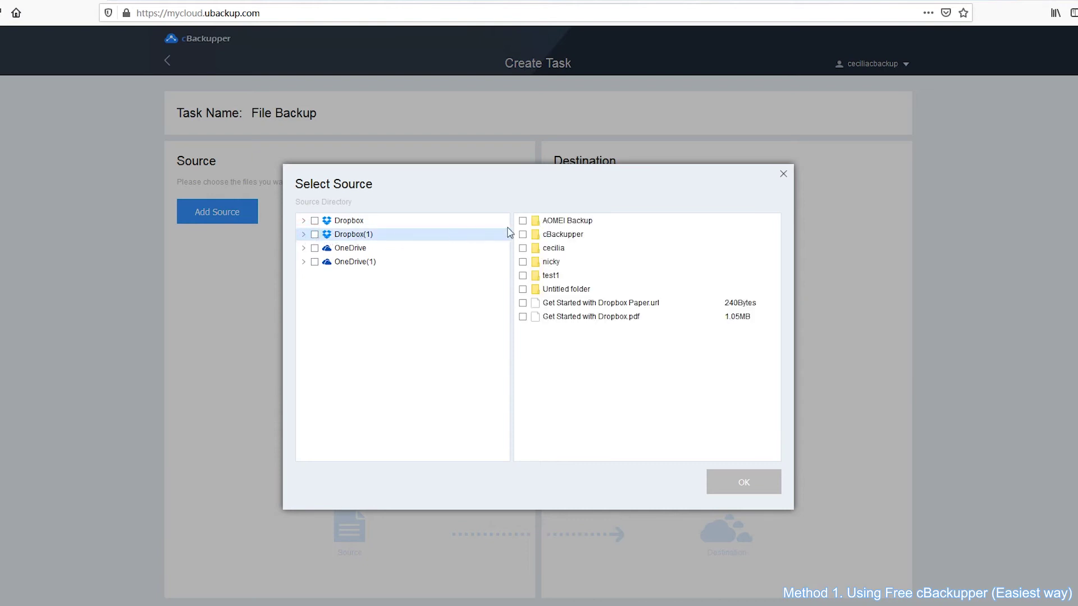
click(523, 275)
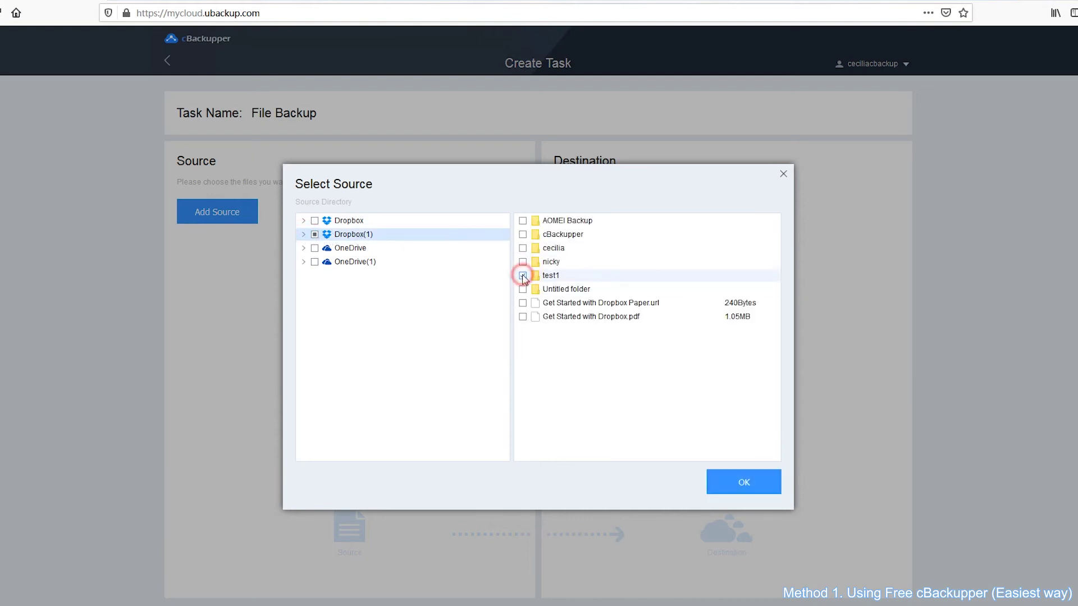
click(738, 482)
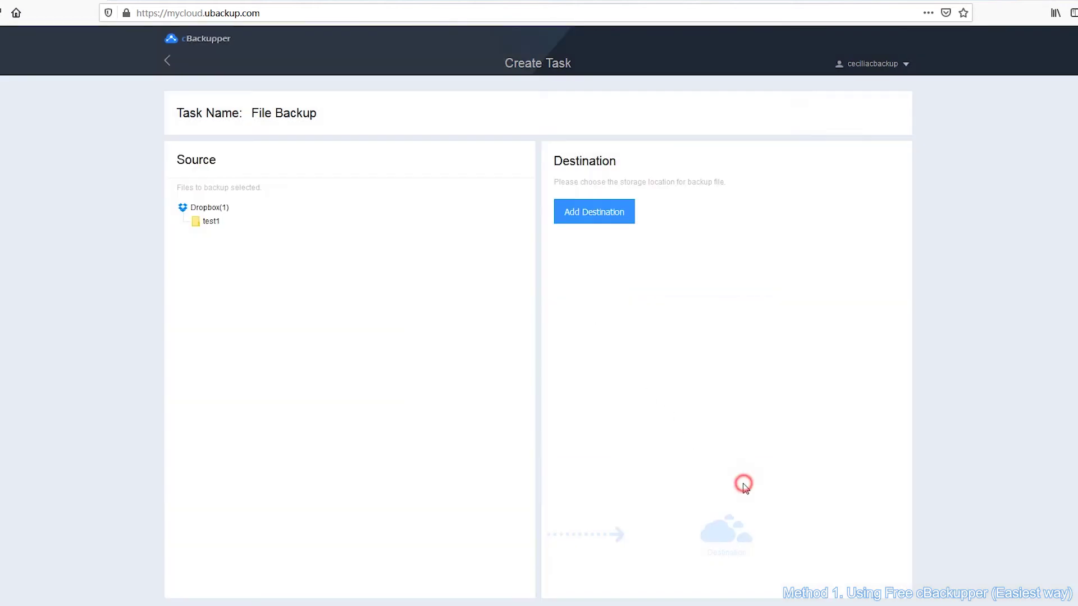
Set the Dropbox account as the backup task's destination.
click(616, 223)
click(552, 226)
click(712, 494)
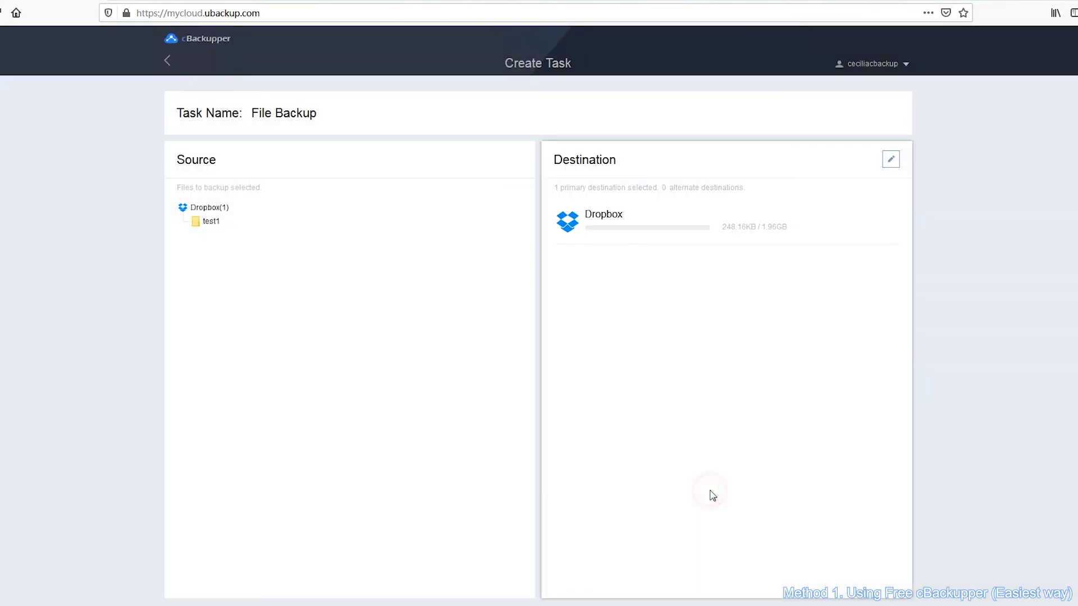
scroll(831, 537, down, 1)
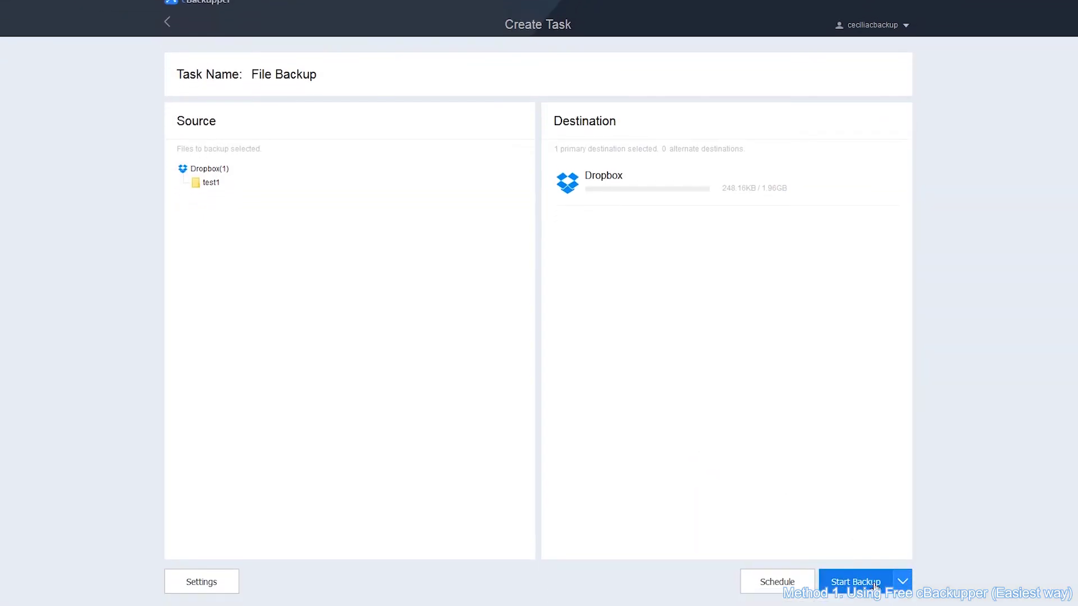
Start the File Backup task, which copies 5 files (248.16KB) from test1.
click(873, 583)
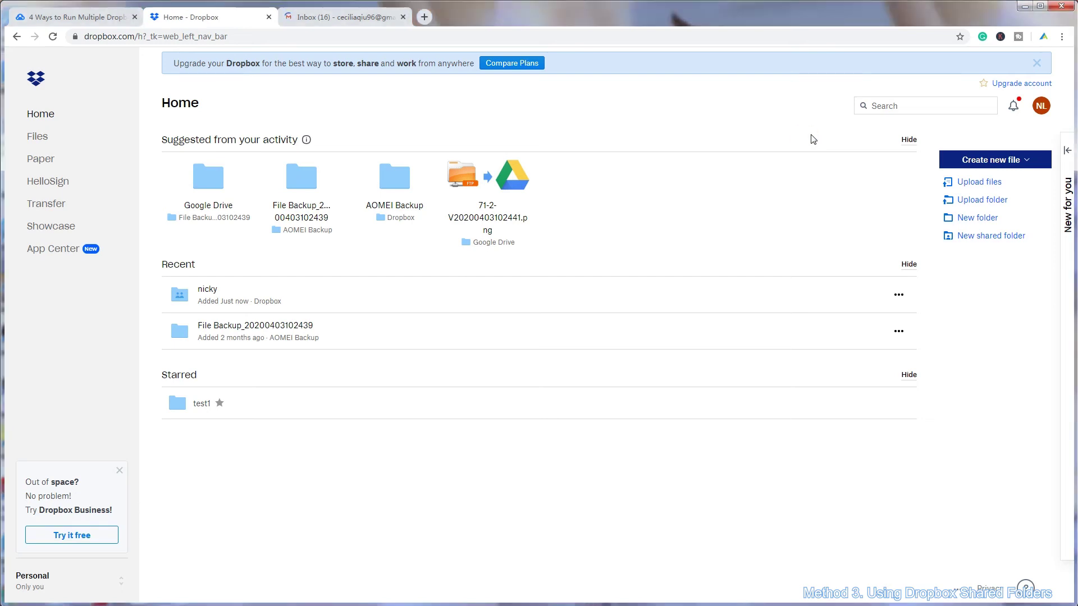
Start a new Dropbox shared folder using the 'create and share a new folder' option.
click(1018, 237)
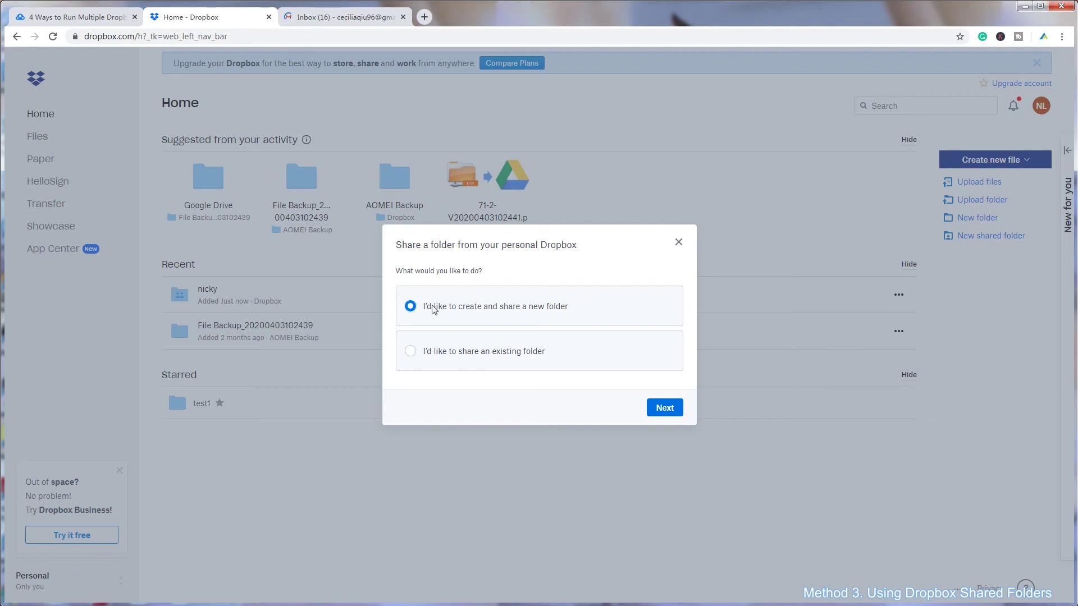
click(542, 315)
click(662, 408)
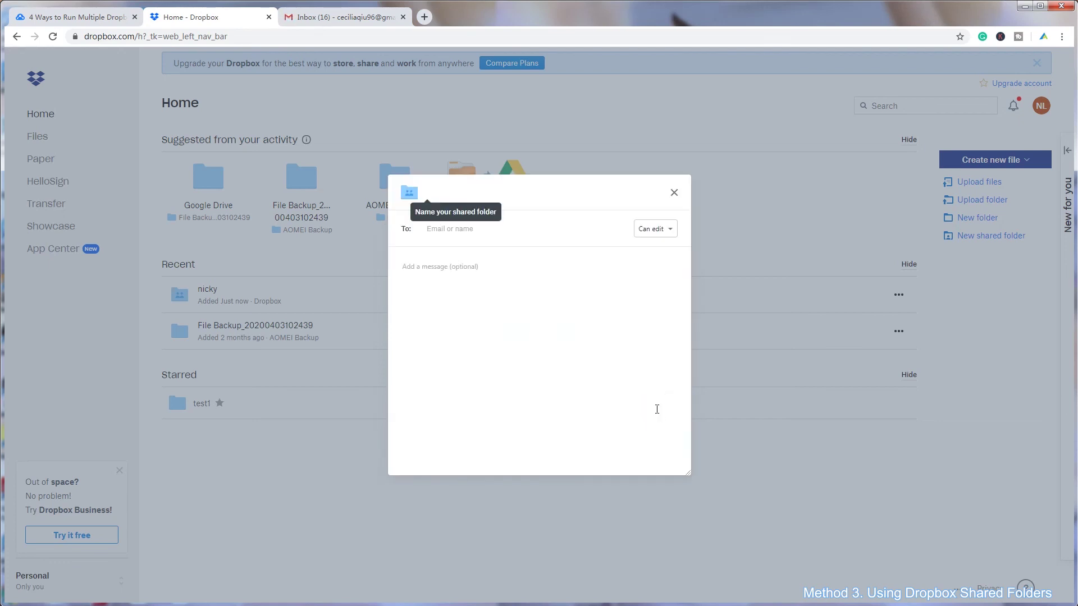
Name the folder 'cecilia' and share it with the other account's e-mail address, with Can edit rights.
click(487, 231)
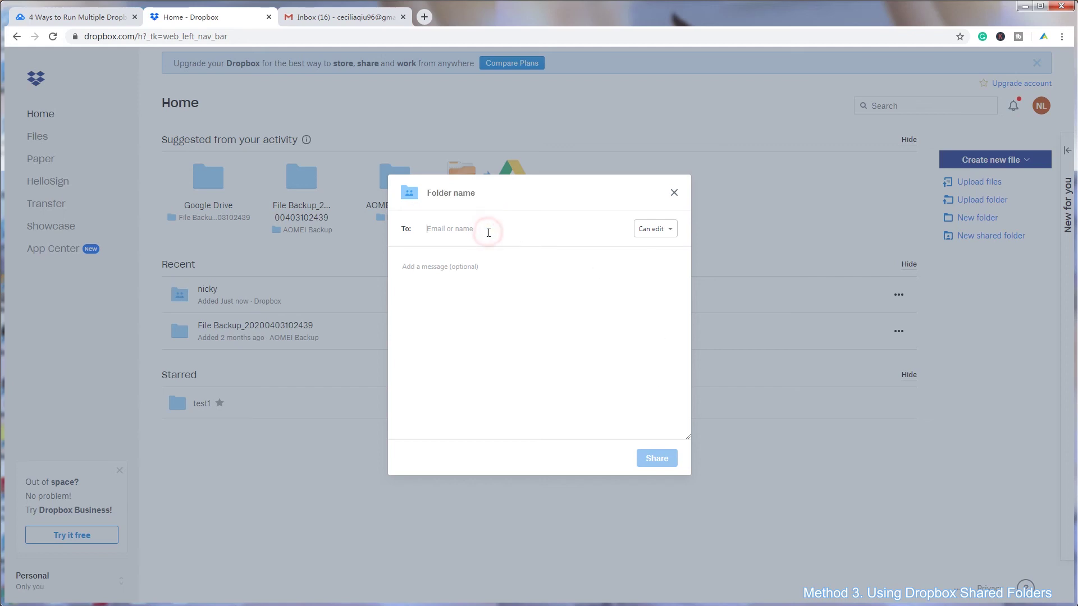
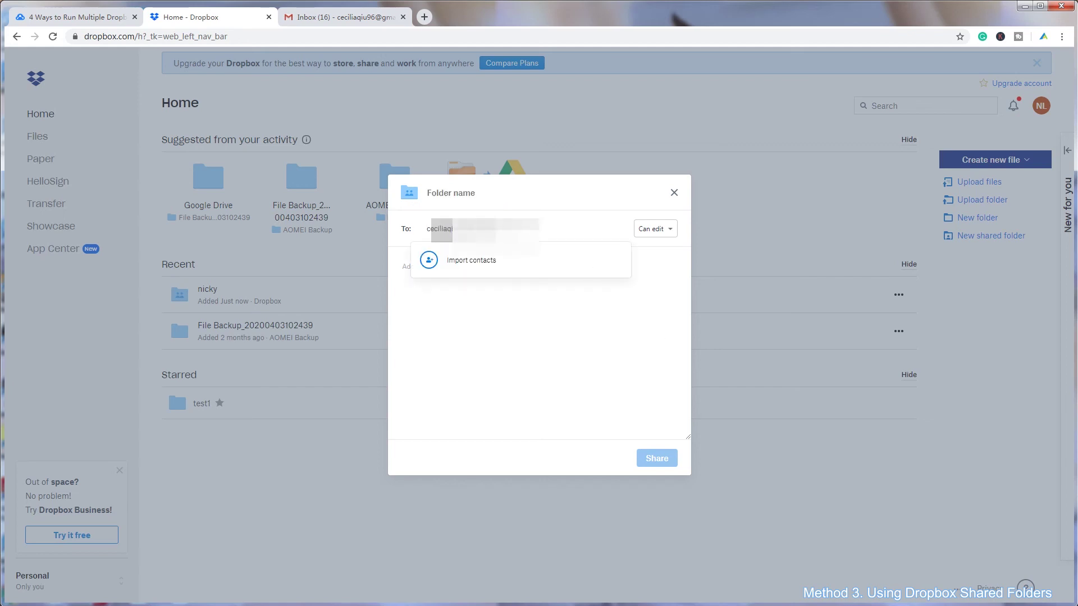
click(481, 194)
text(cecilia)
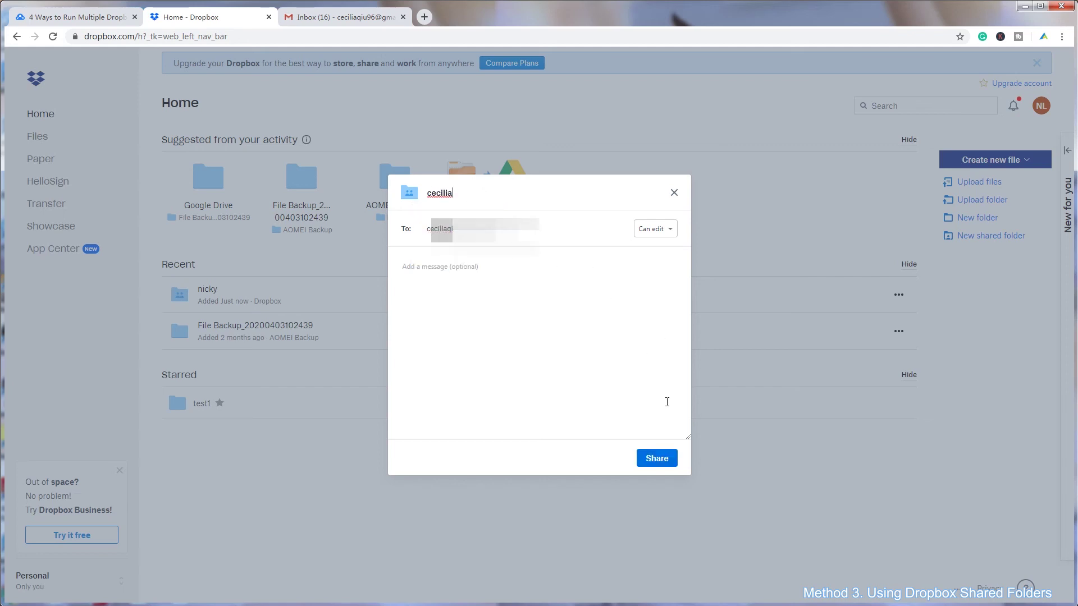
click(655, 229)
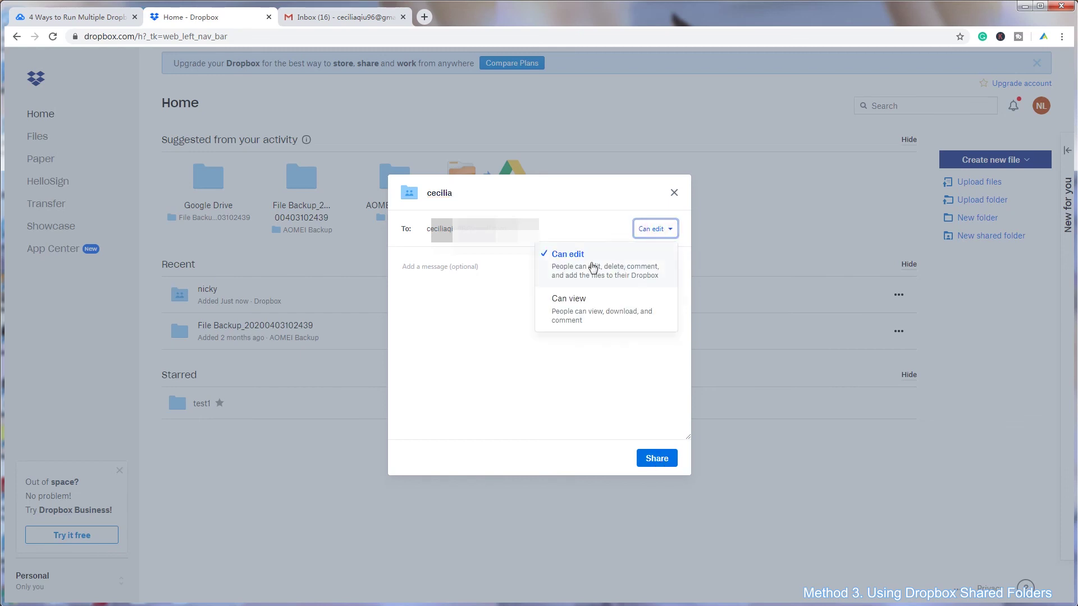
click(644, 272)
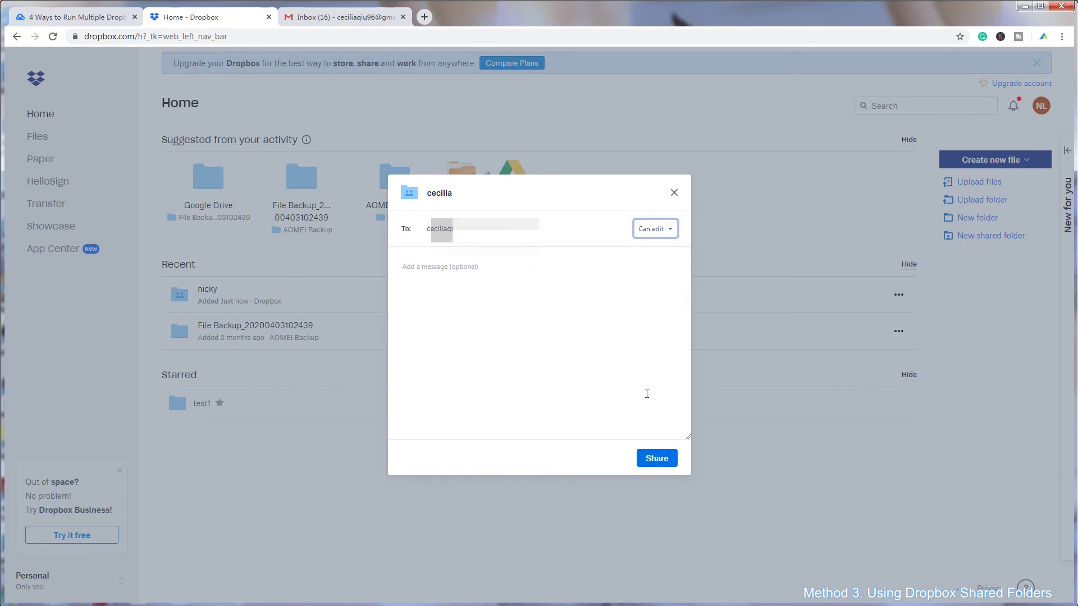
click(665, 464)
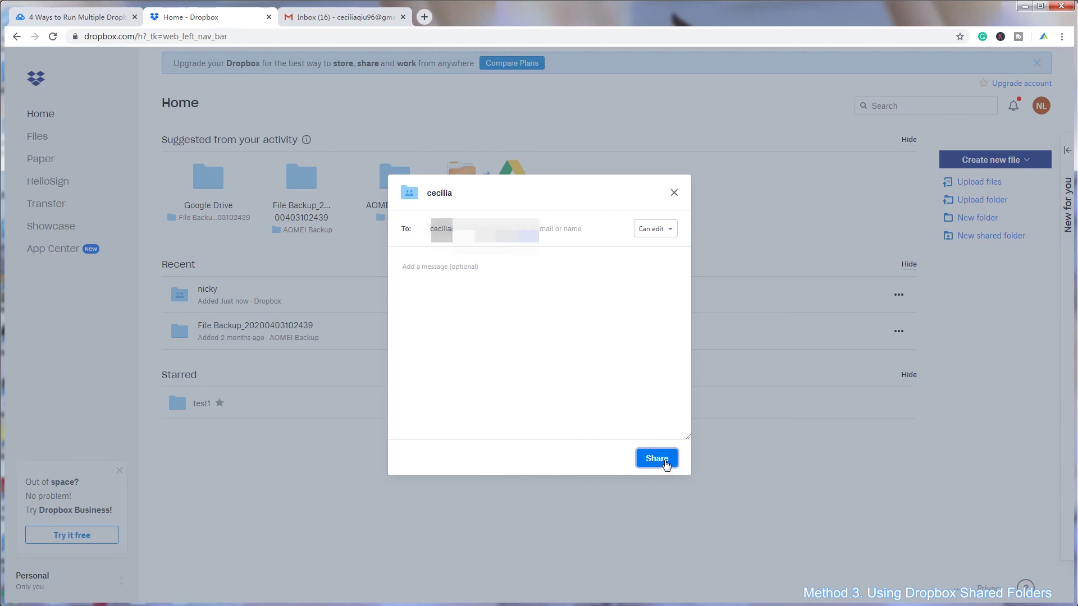
click(665, 461)
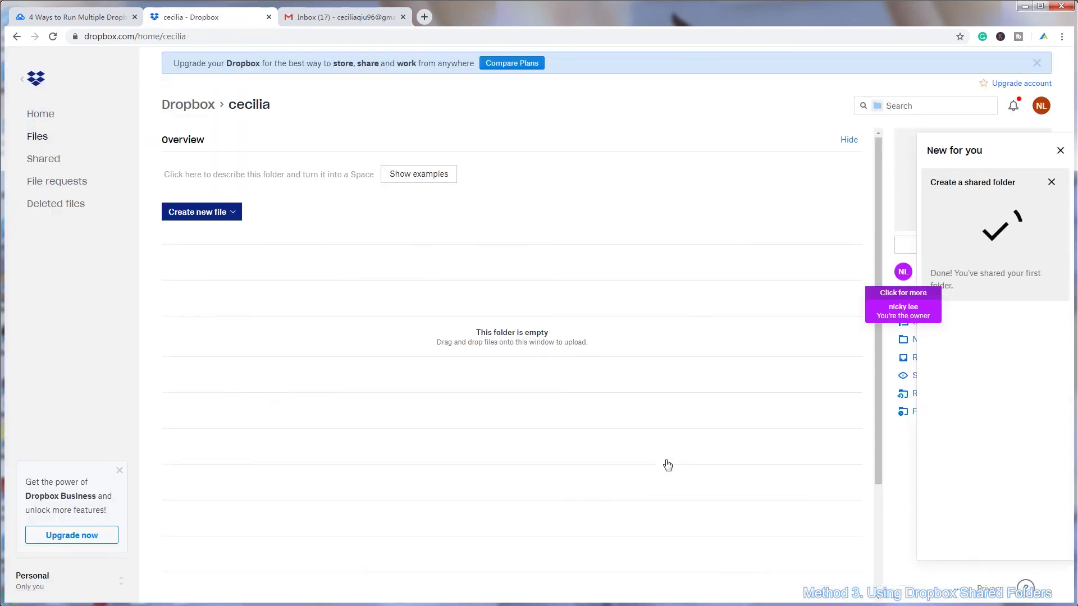
Open the Gmail invitation e-mail saying 'cecilia' was shared with you.
key(ctrl+Tab)
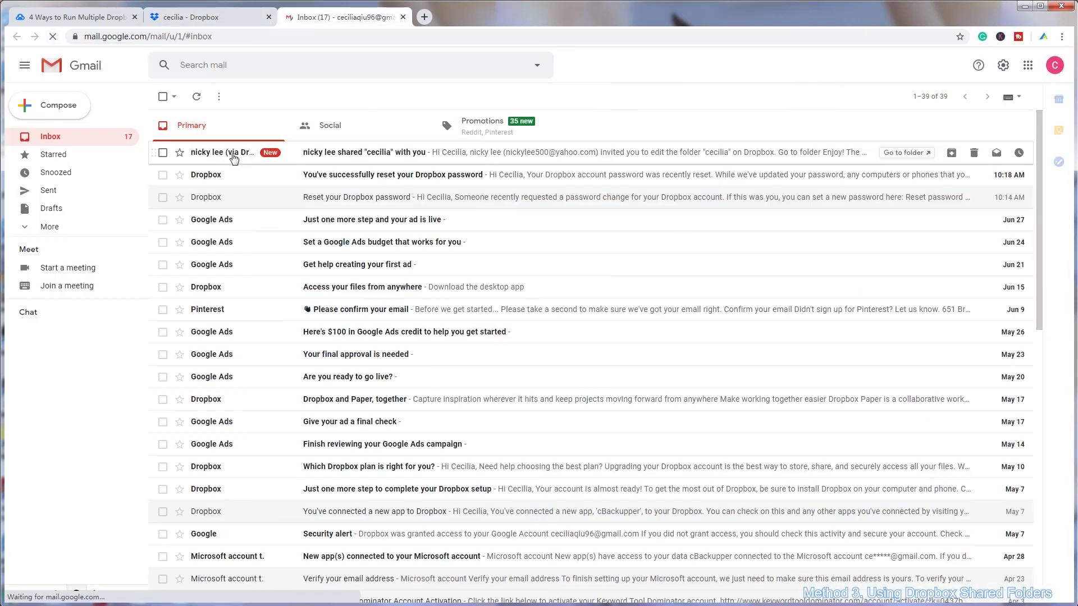
click(340, 162)
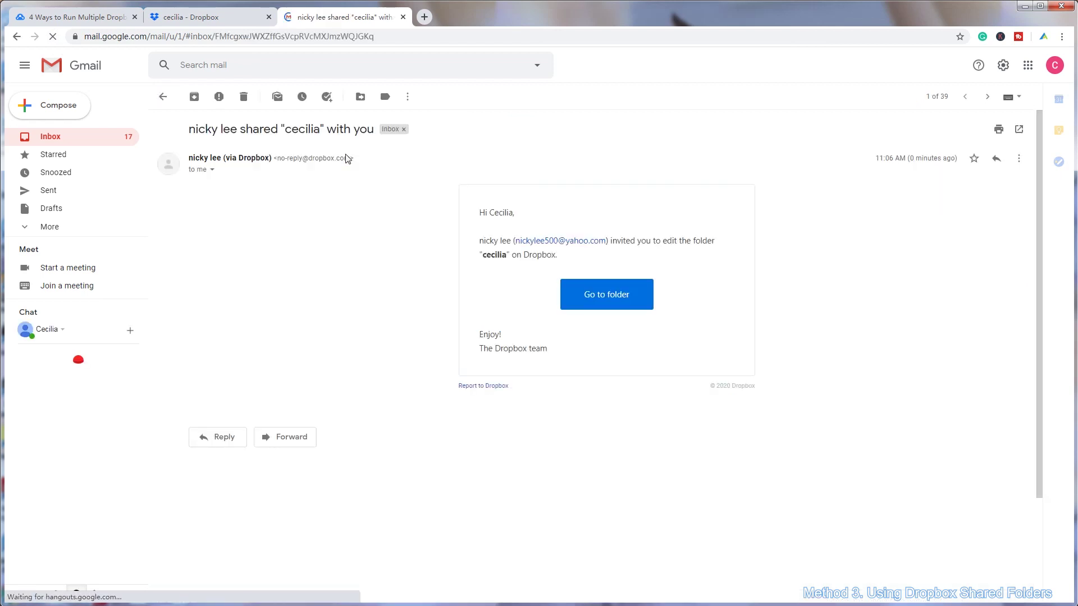